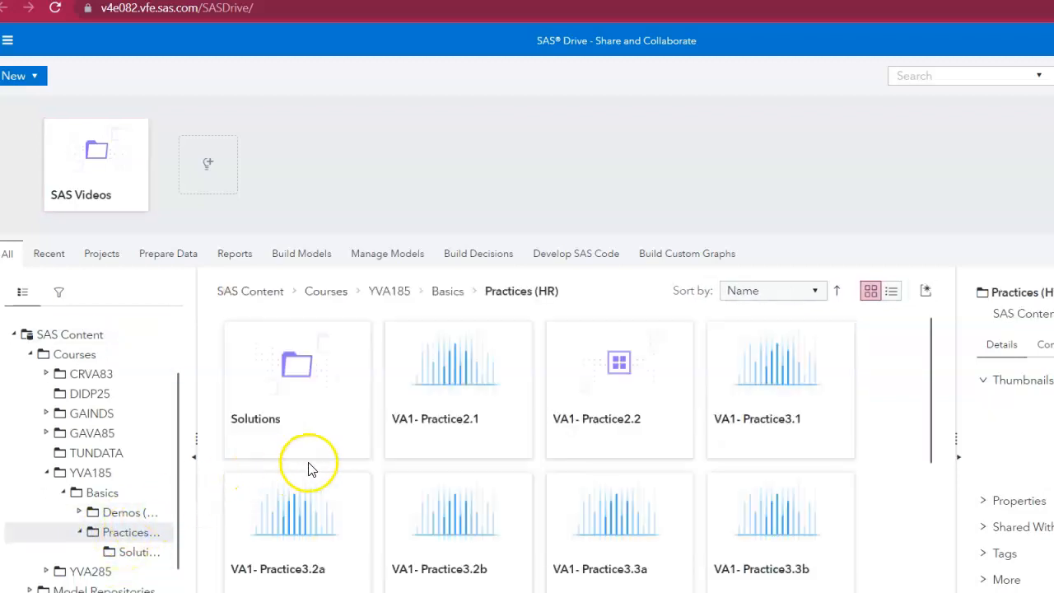
Open the VA1- Practice2.1 report from the Practices (HR) folder.
left_click(443, 401)
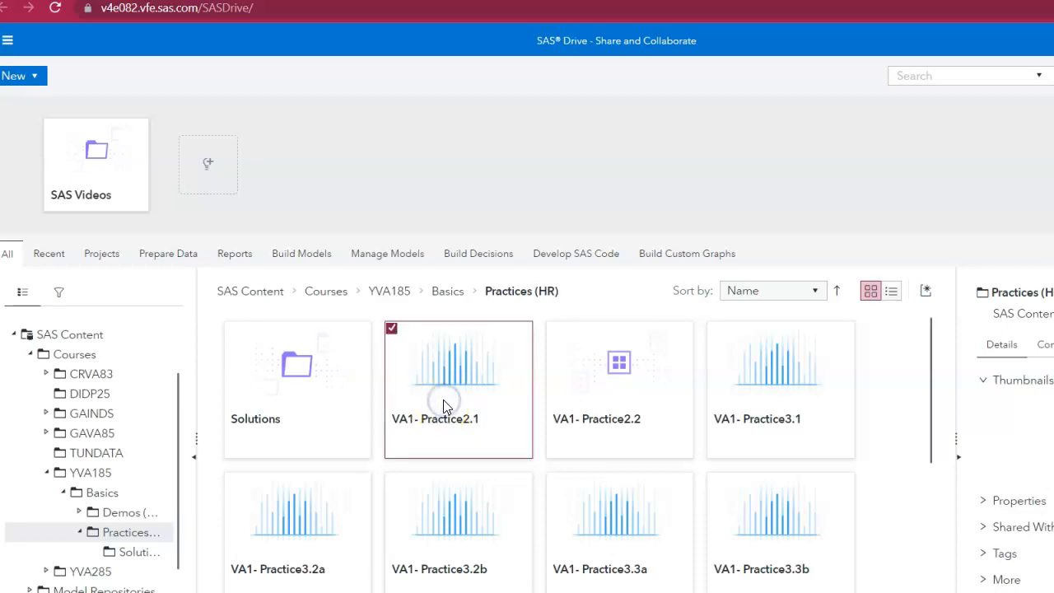
double_click(443, 403)
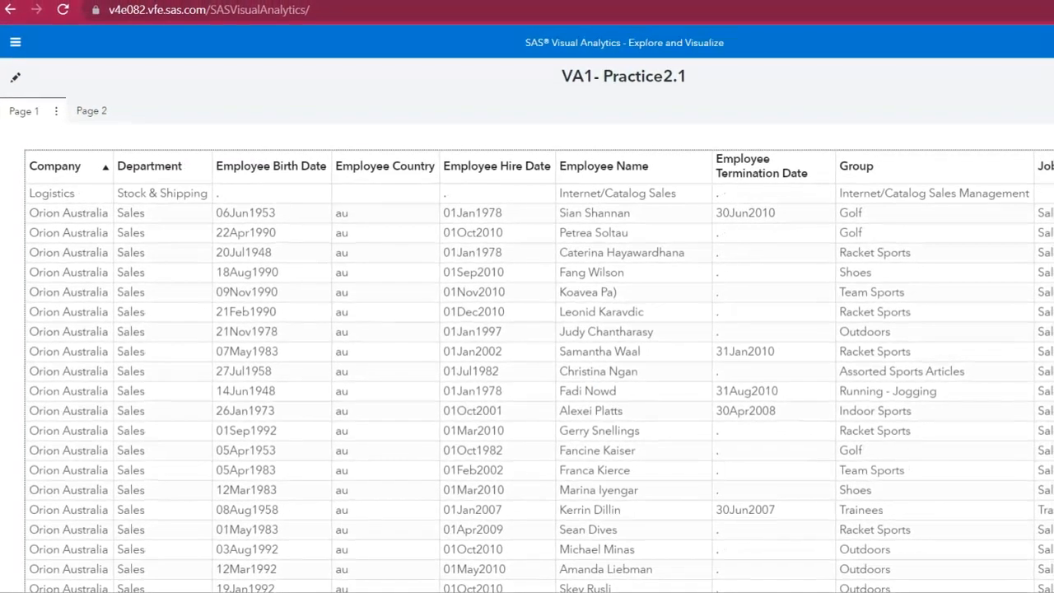
left_click(16, 42)
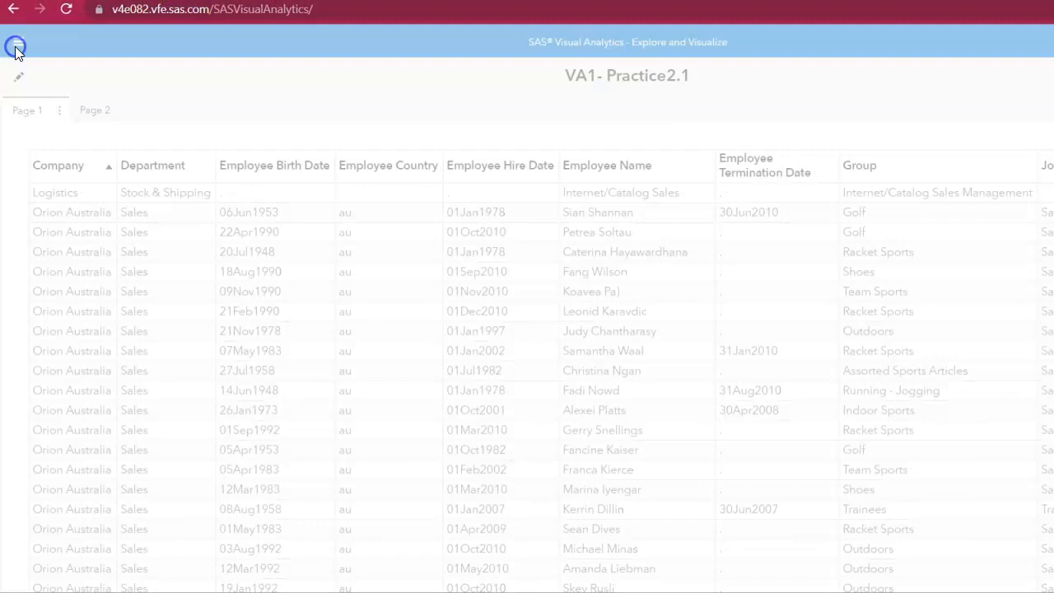
left_click(174, 37)
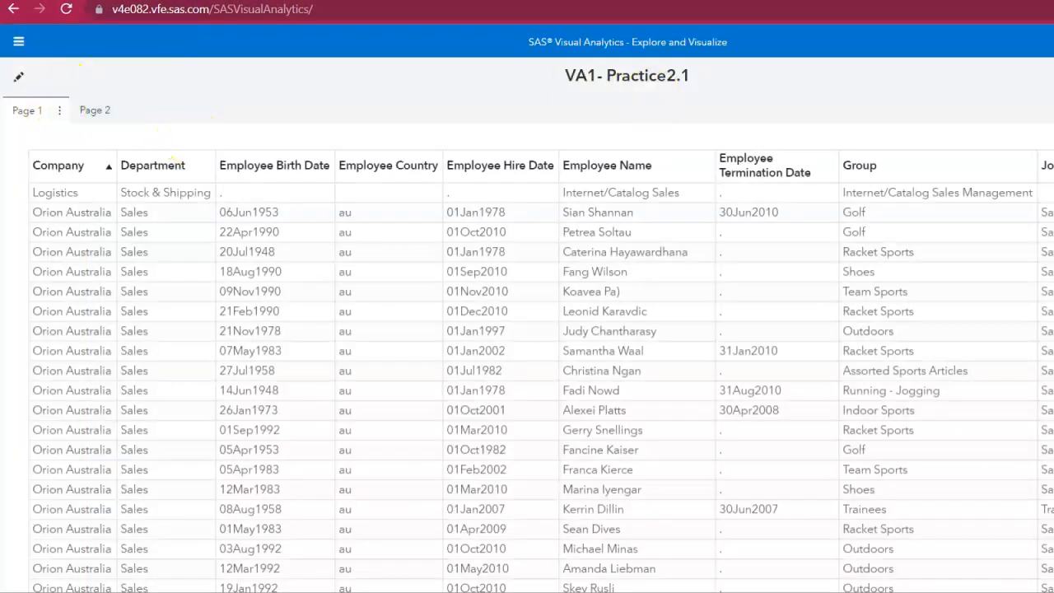
key("super+Down")
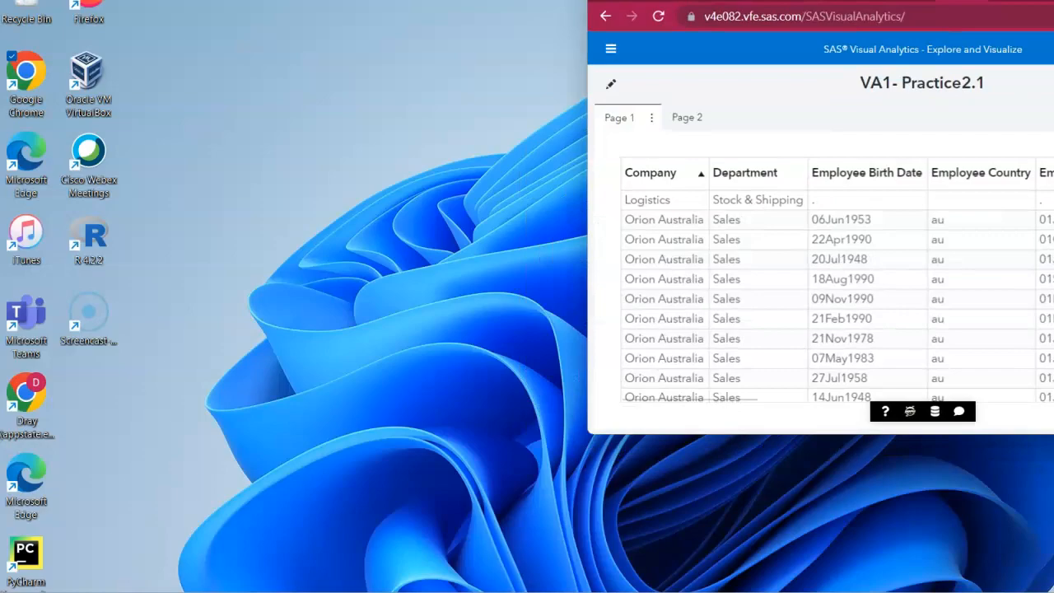
key("super+Up")
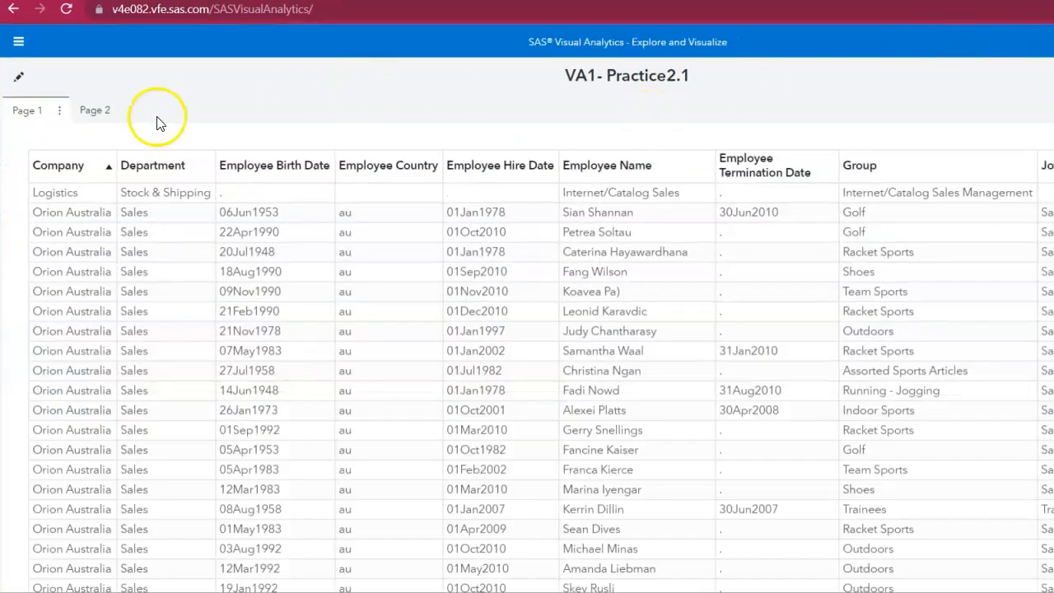
Switch the report into editing mode and browse the EMPLOYEES data items in the Data pane.
left_click(16, 79)
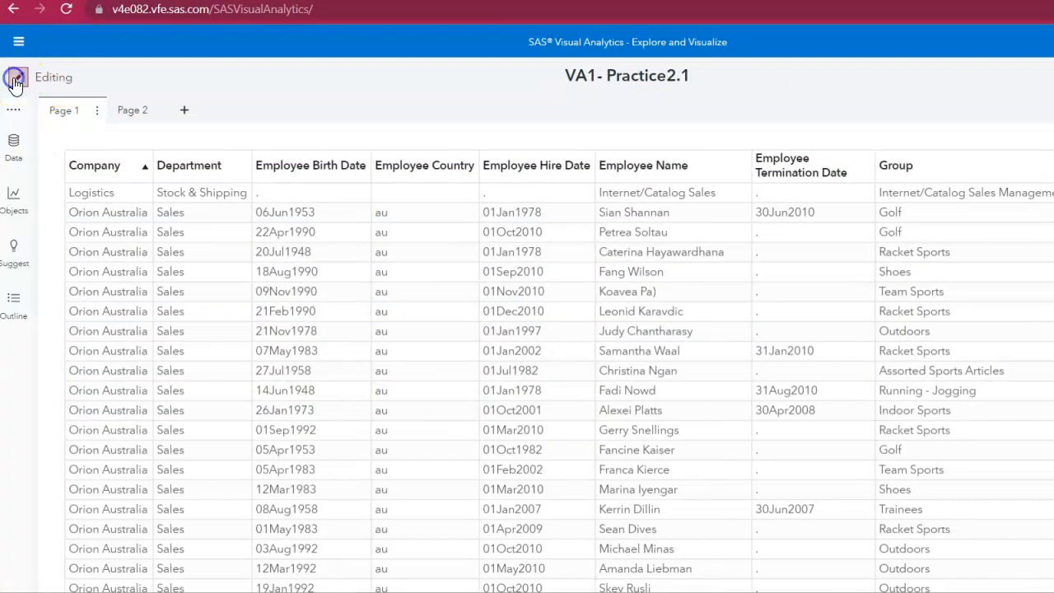
left_click(14, 146)
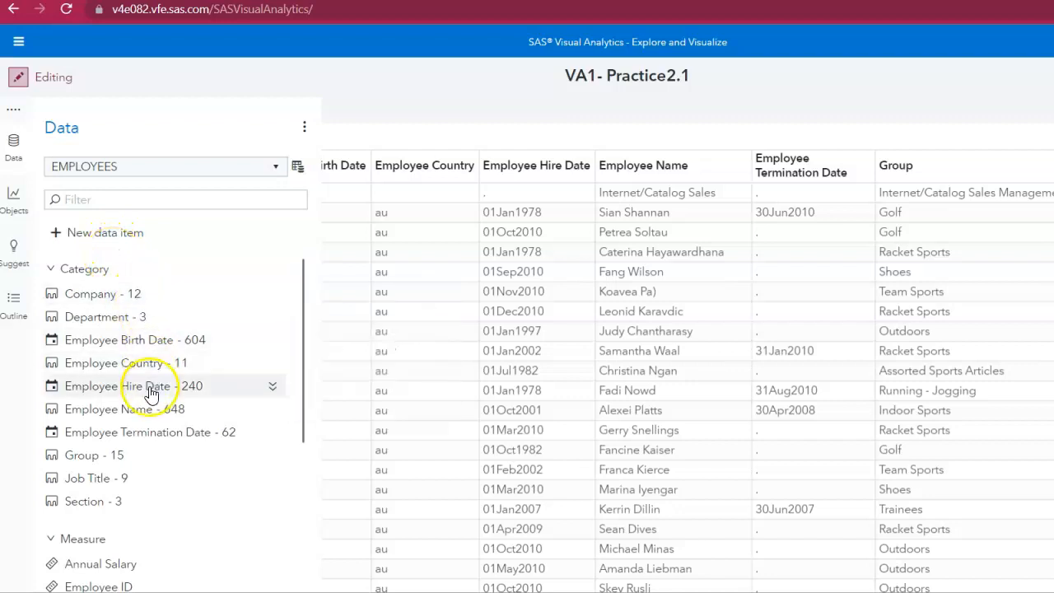
mouse_move(132, 492)
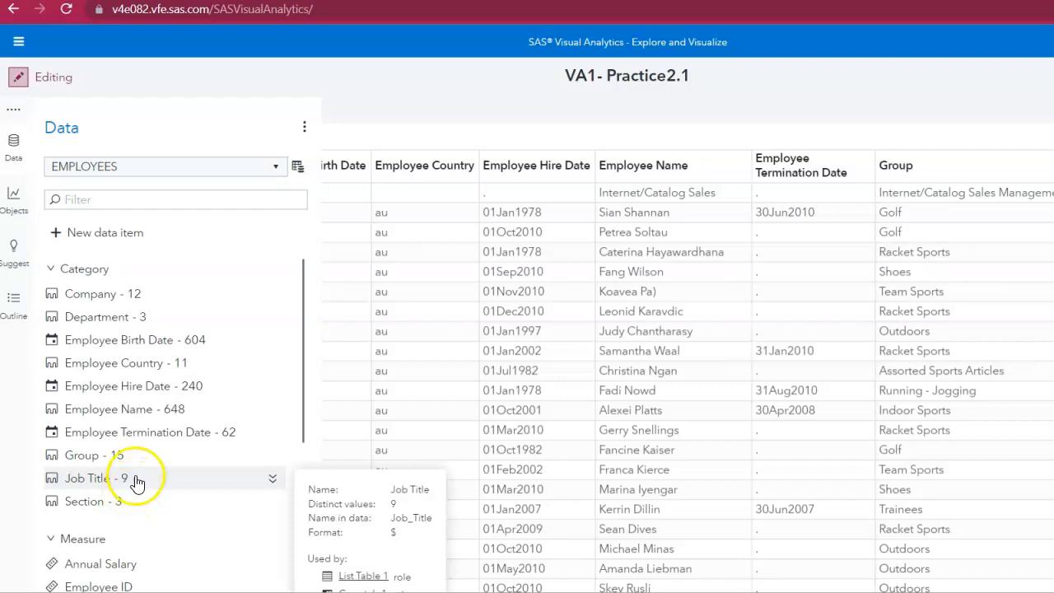
scroll(135, 486, "down", 3)
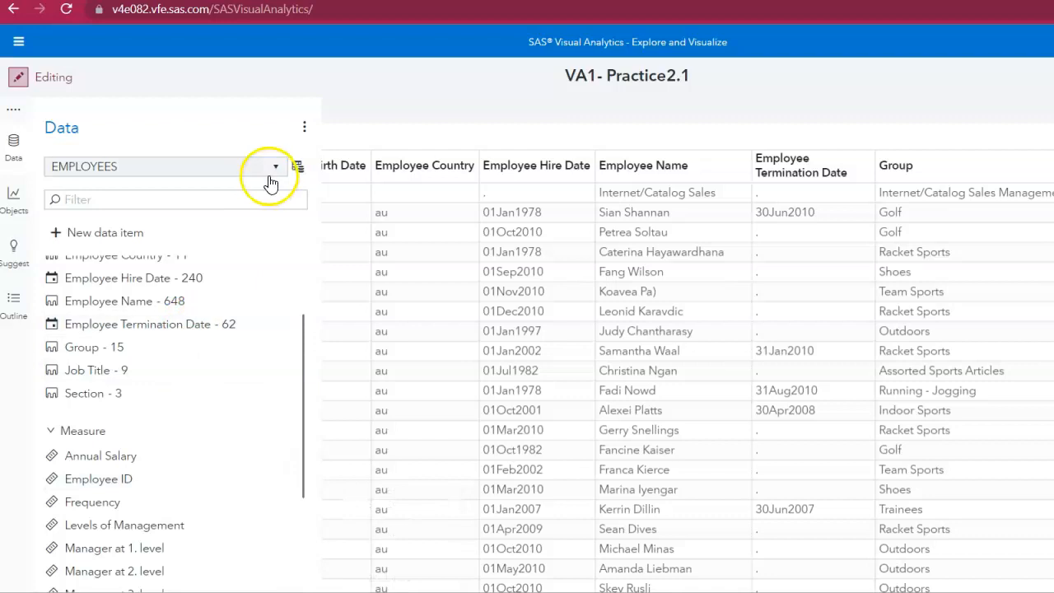
left_click(14, 142)
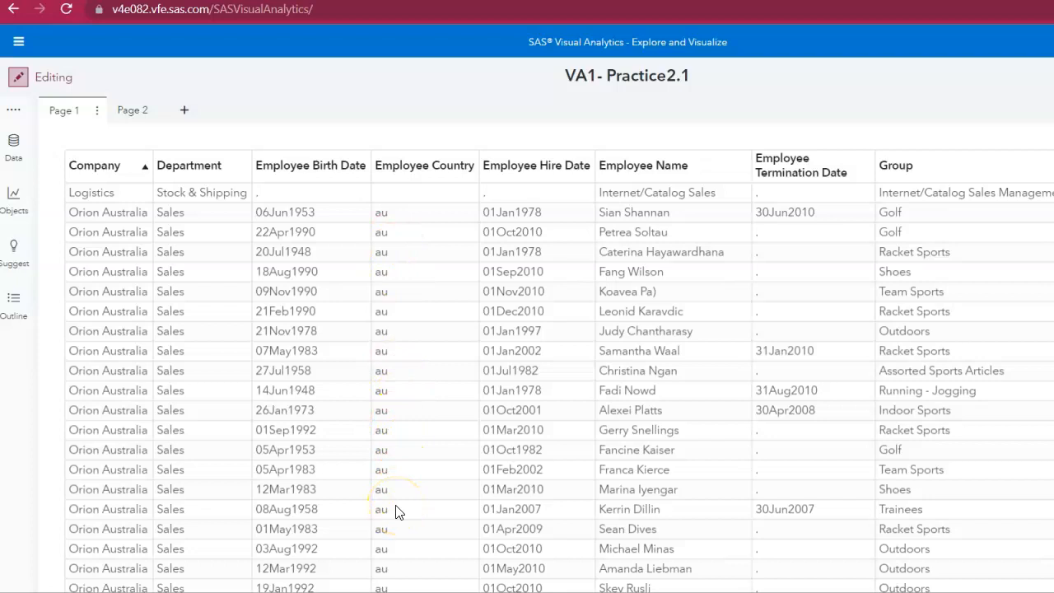
Add a new filter on Group to List Table 1.
left_click(545, 148)
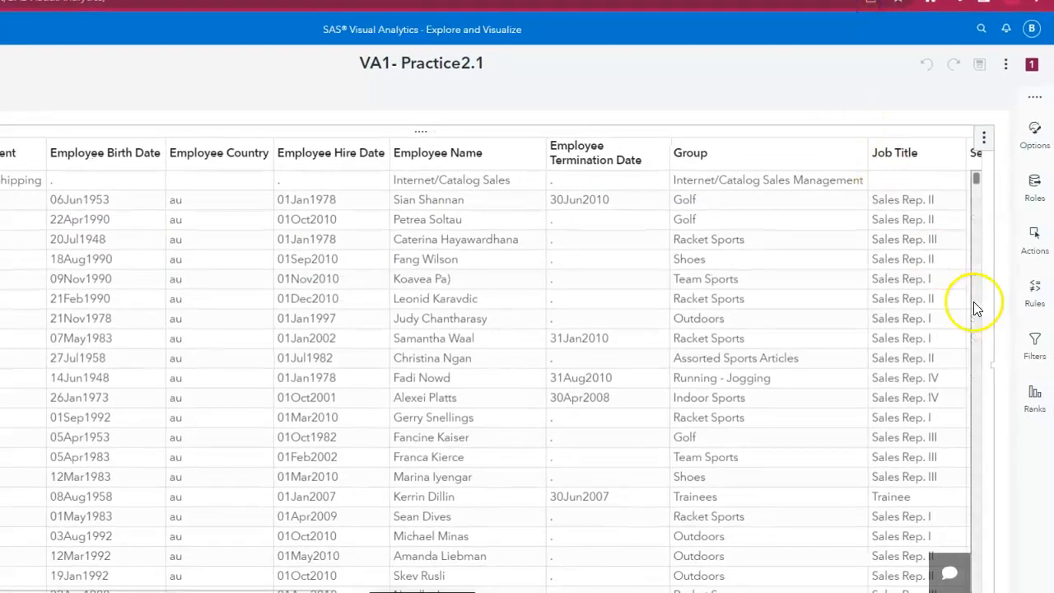
left_click(1036, 346)
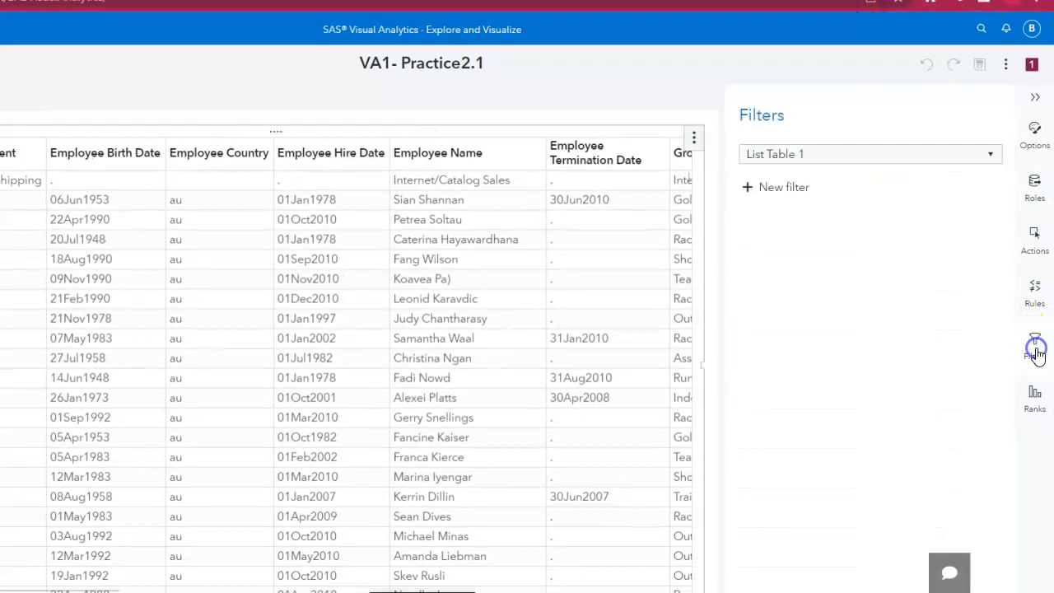
left_click(756, 191)
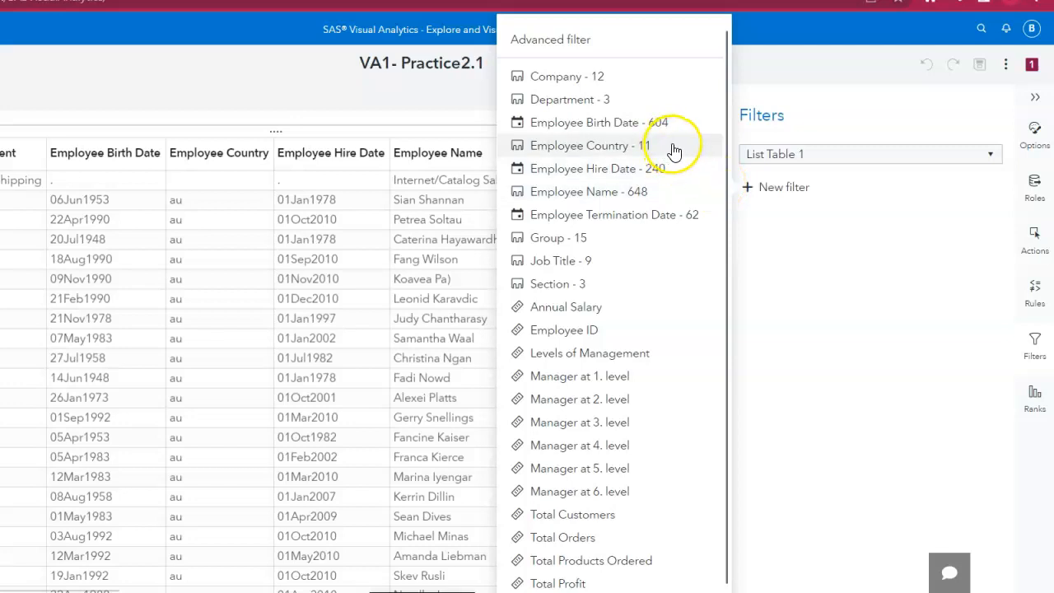
left_click(545, 238)
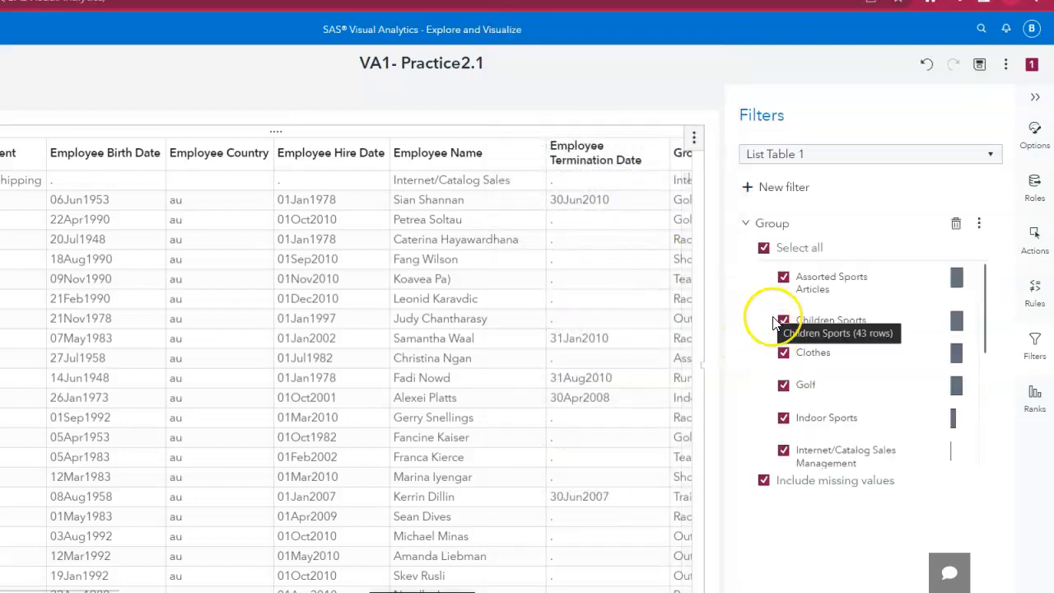
Restrict the Group filter to only Internet/Catalog Sales Management.
scroll(774, 323, "down", 3)
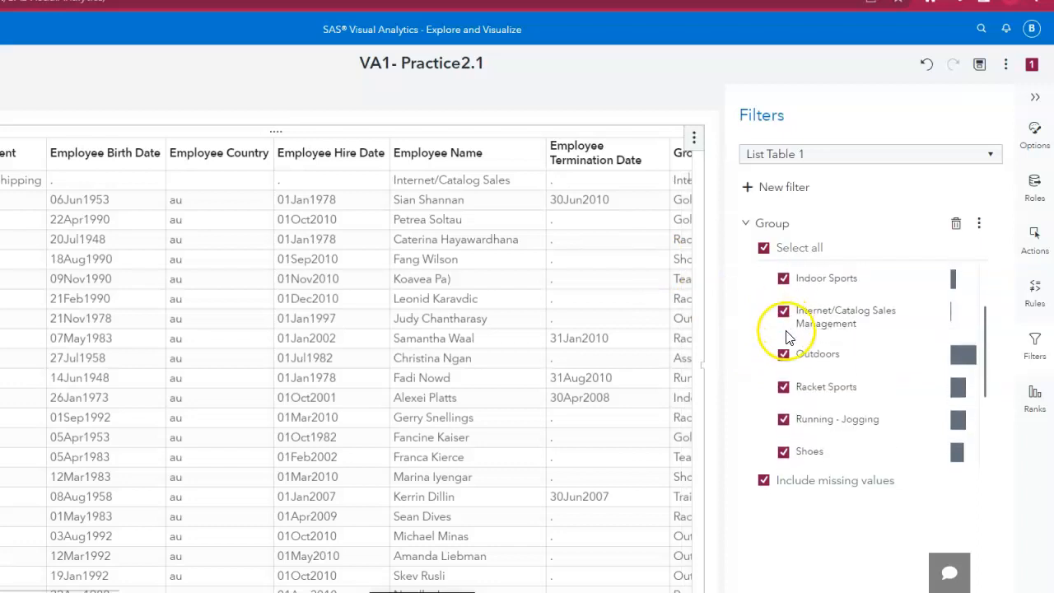
scroll(784, 333, "down", 1)
scroll(787, 338, "up", 3)
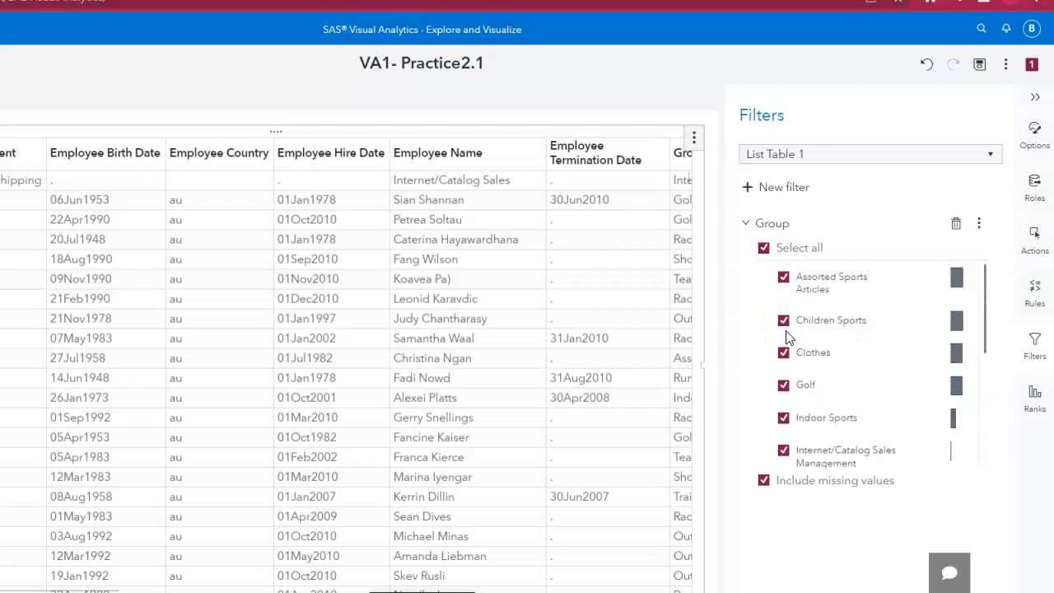
left_click(783, 320)
left_click(764, 248)
left_click(764, 248)
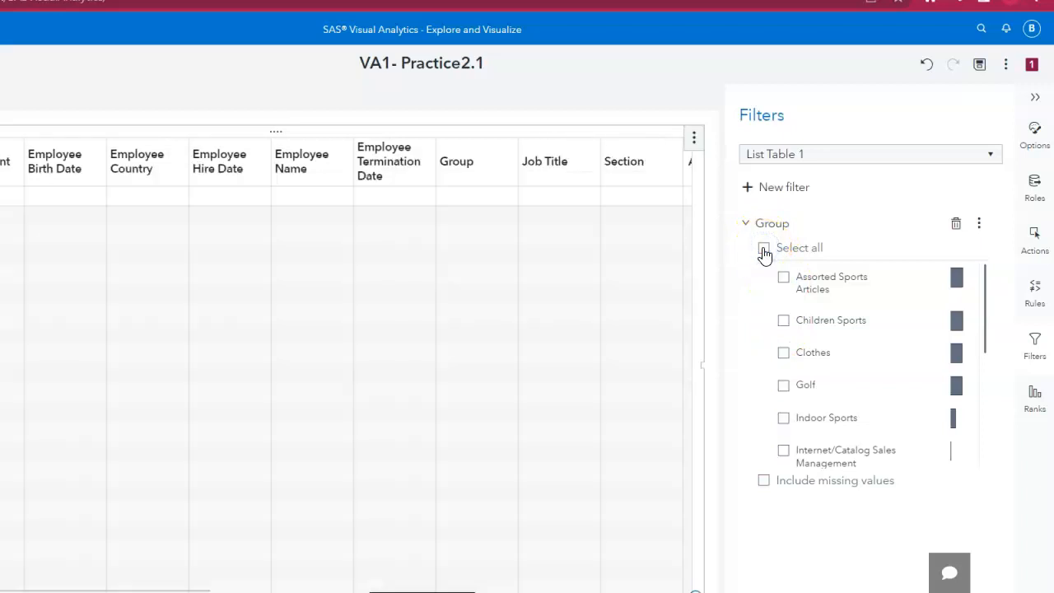
scroll(765, 360, "down", 3)
left_click(784, 330)
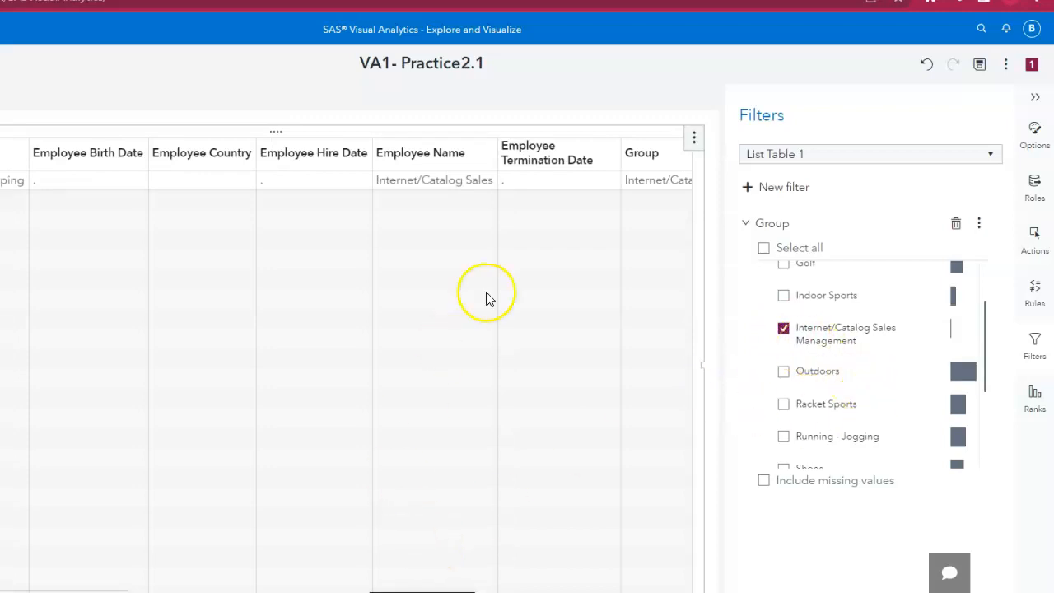
Delete the Group filter from List Table 1.
left_click(614, 12)
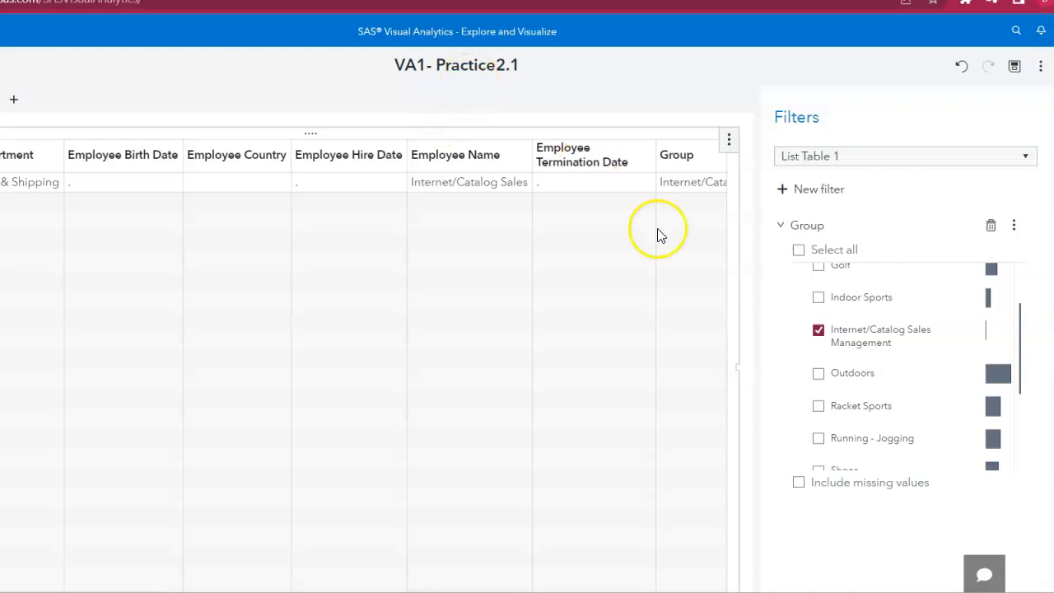
left_click(992, 230)
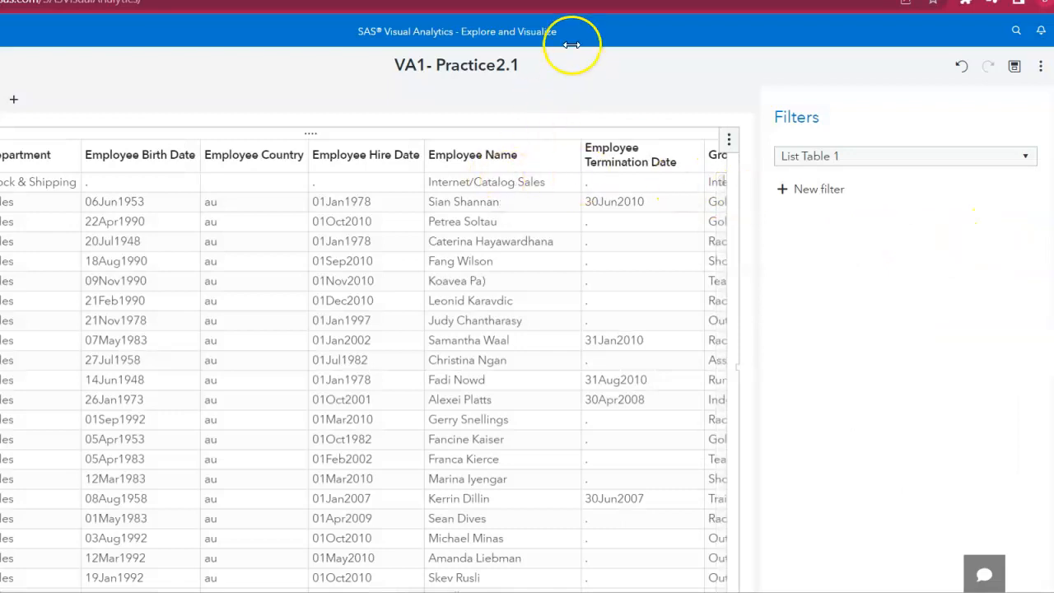
Go to Page 2 and add Company from the Data pane as a bar chart beside the crosstab.
left_click(567, 3)
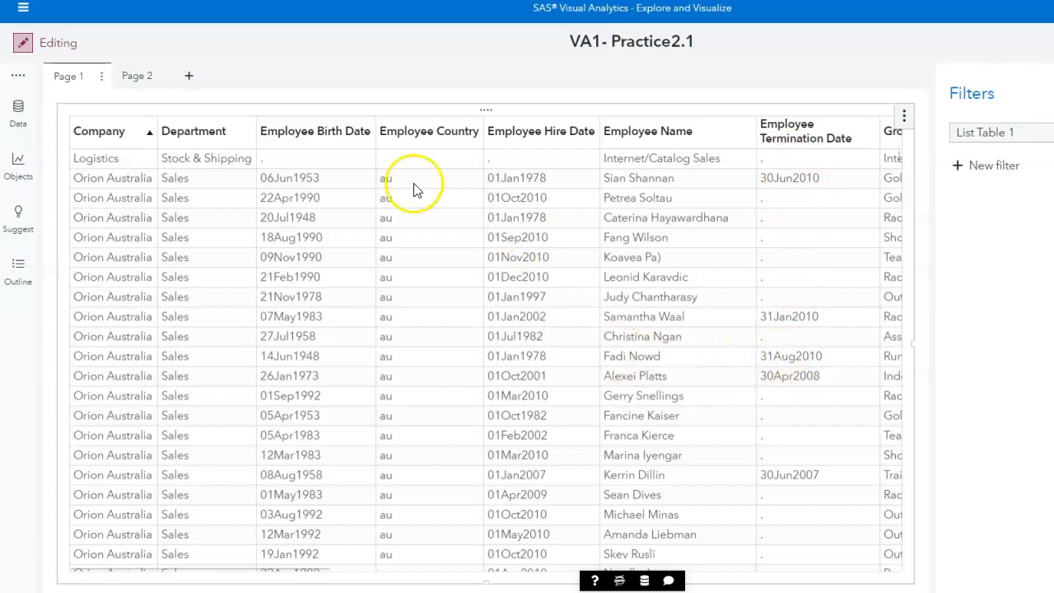
left_click(136, 79)
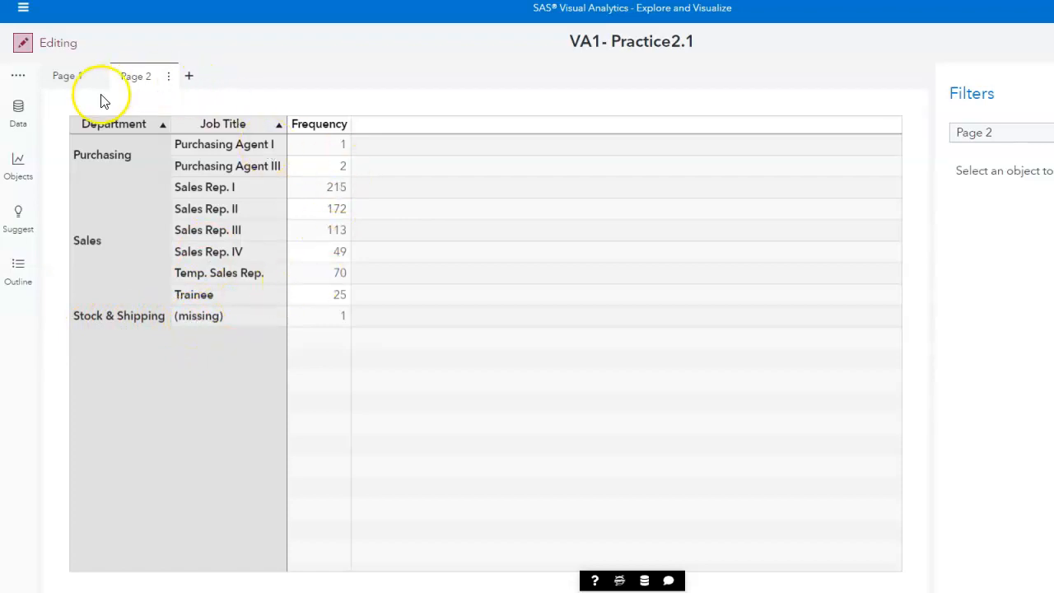
left_click(19, 113)
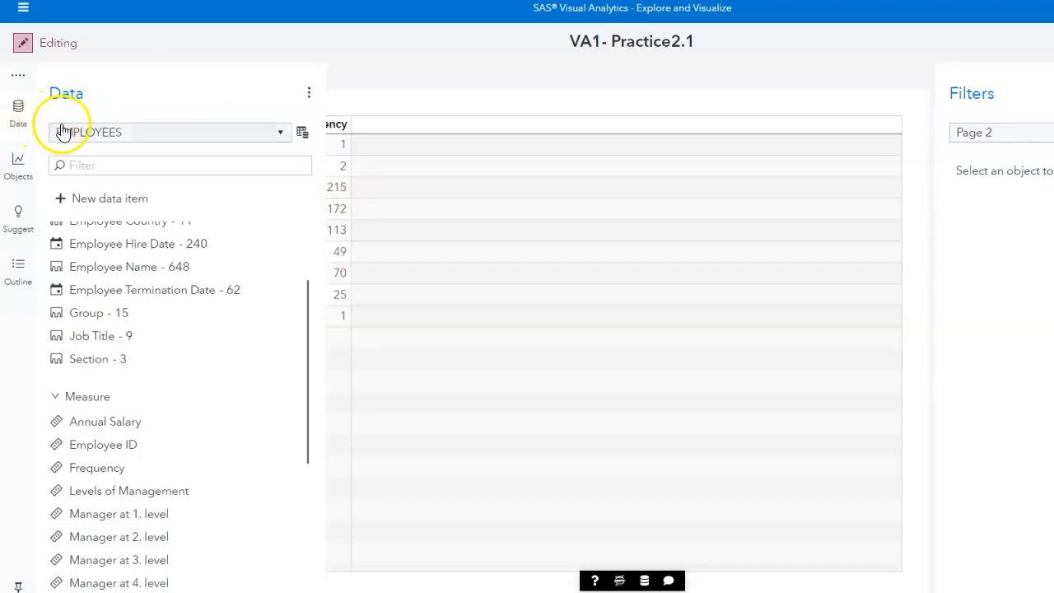
scroll(136, 324, "up", 3)
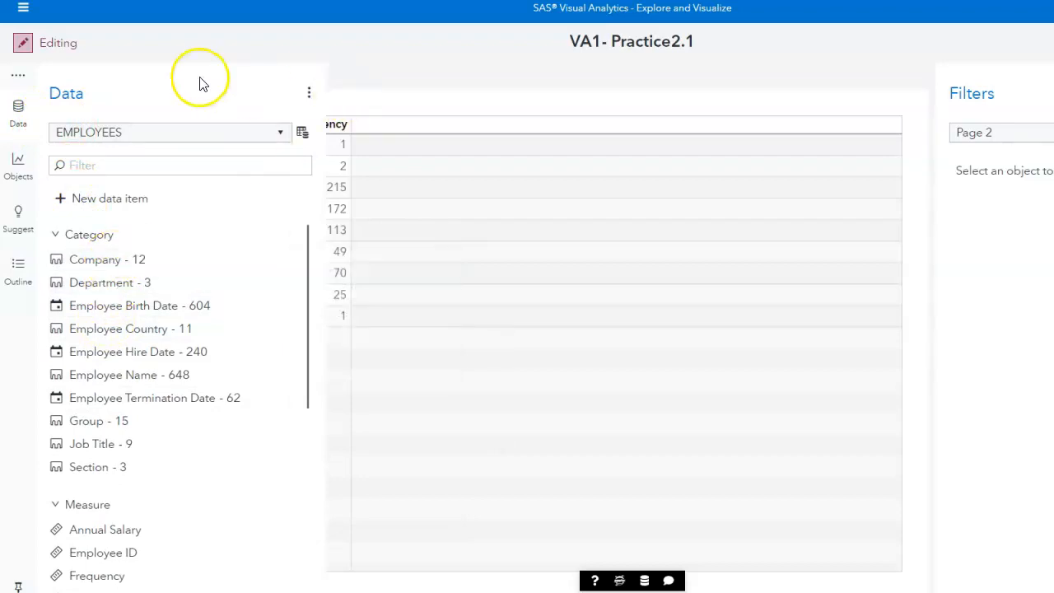
left_click(14, 113)
left_click(14, 113)
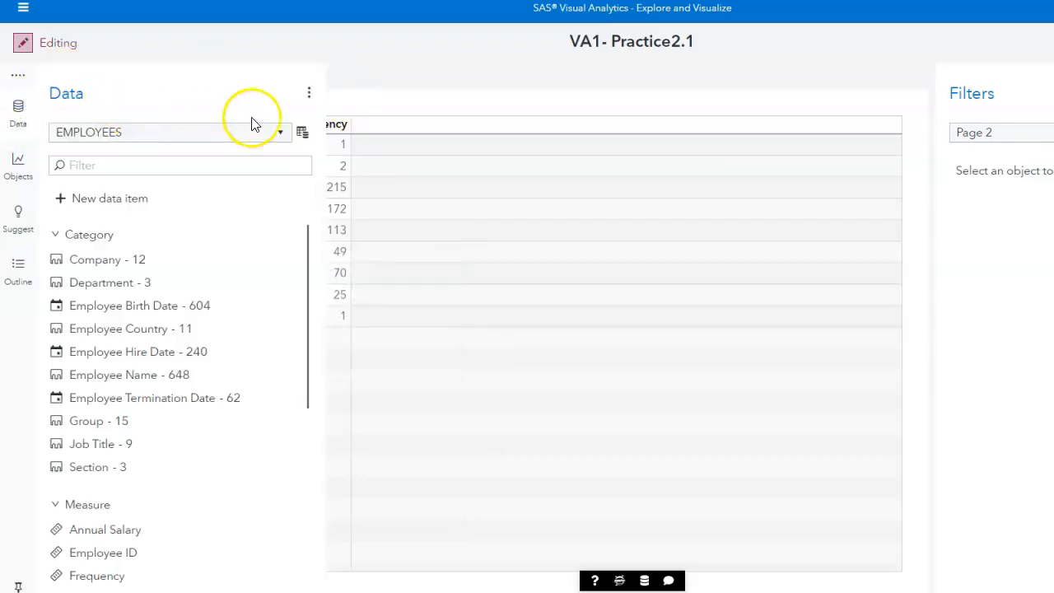
left_click(18, 112)
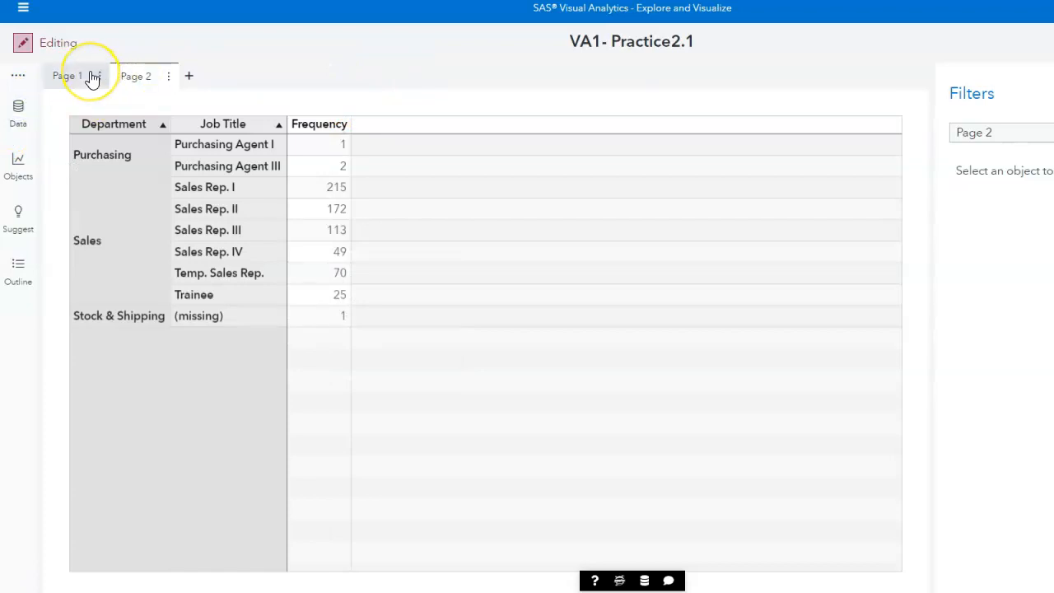
left_click(23, 117)
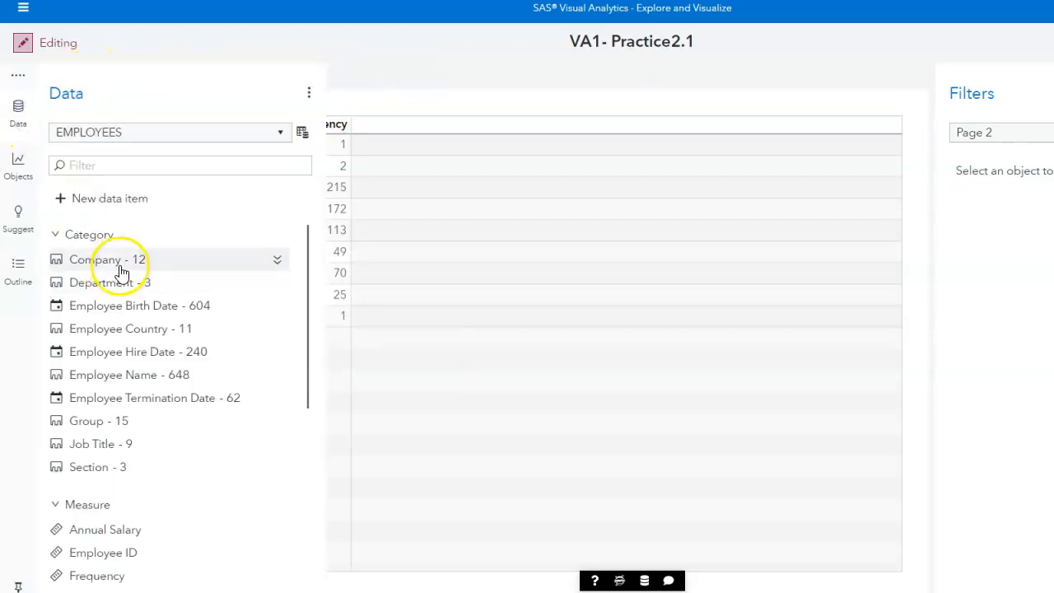
mouse_move(123, 268)
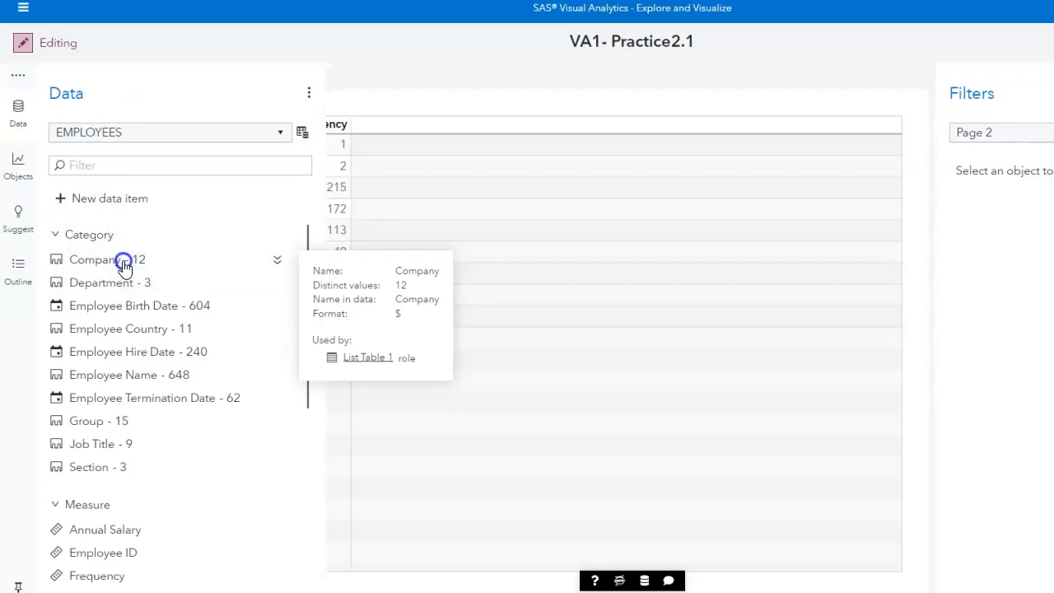
left_click_drag(123, 268, 802, 342)
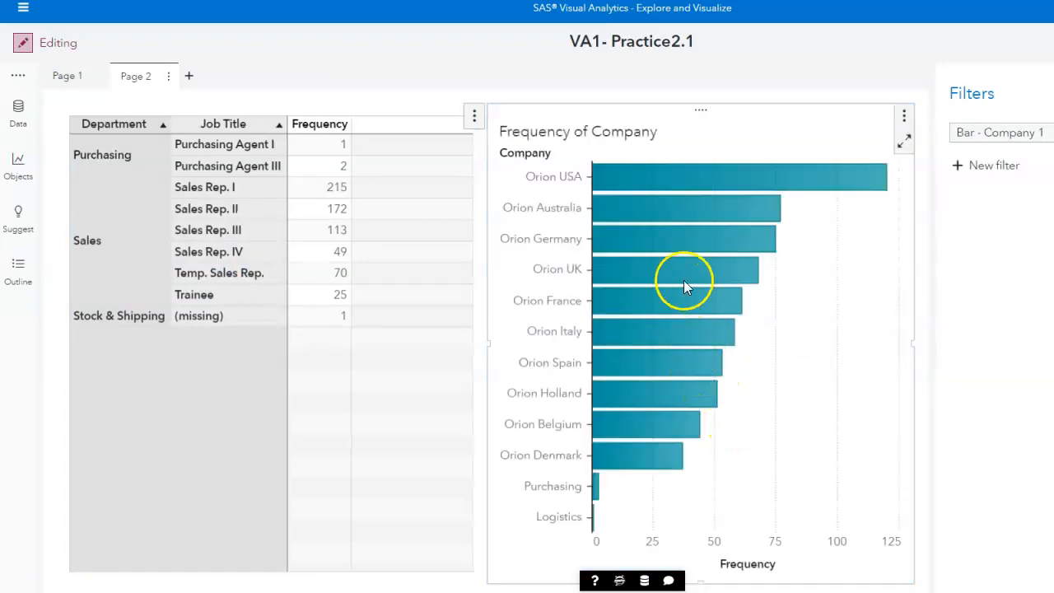
Return to Page 1 and scroll across the list table's columns to examine them.
mouse_move(669, 338)
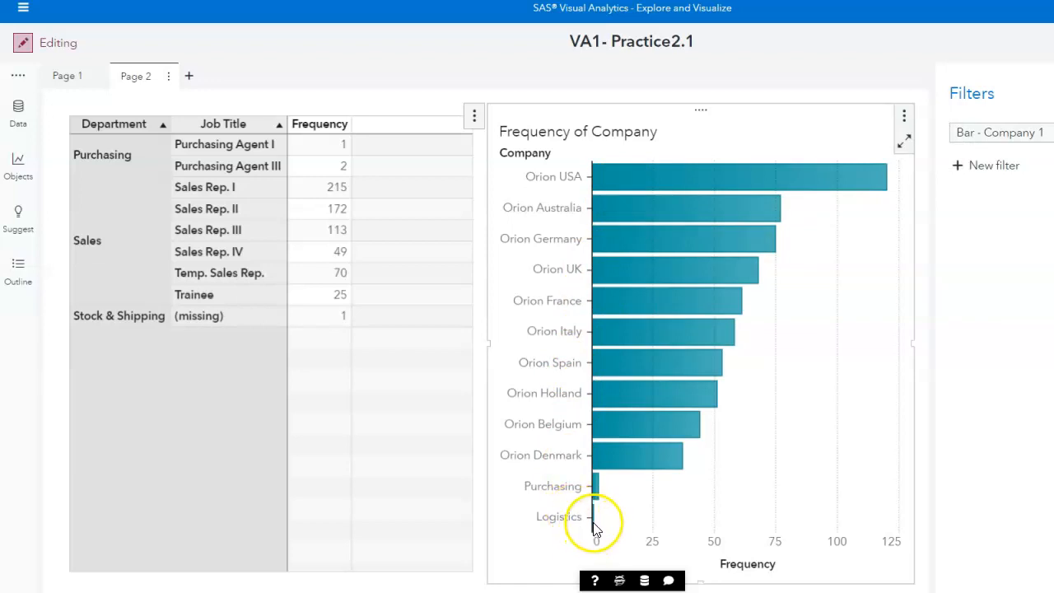
mouse_move(596, 523)
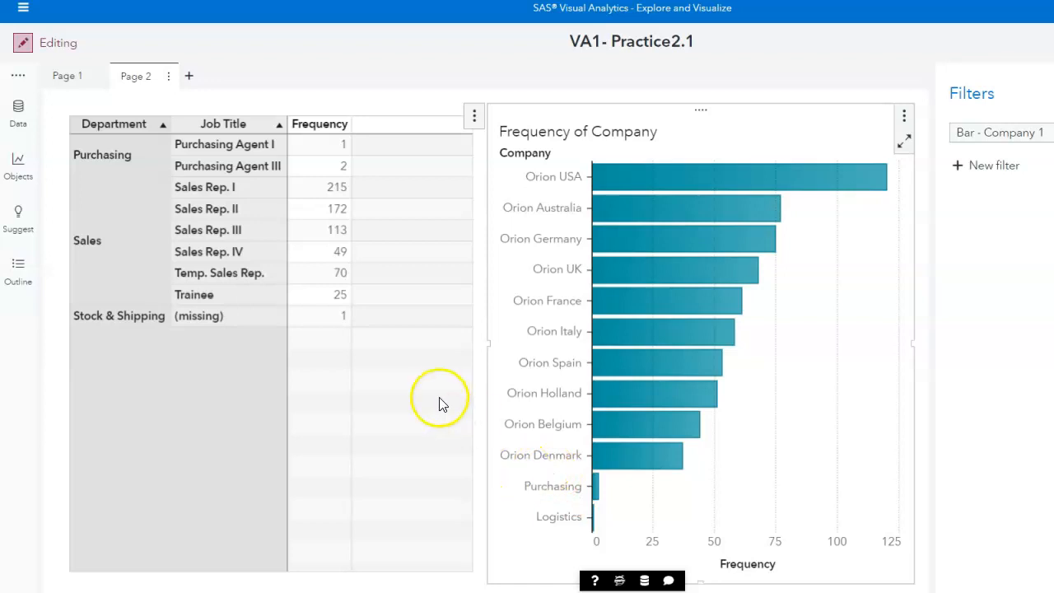
left_click(69, 79)
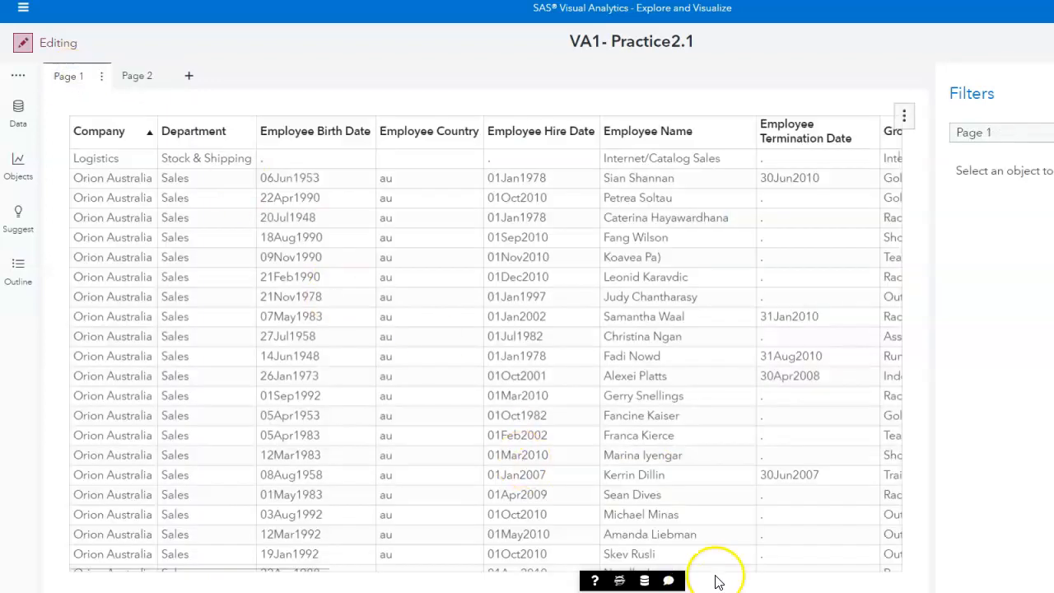
left_click(798, 423)
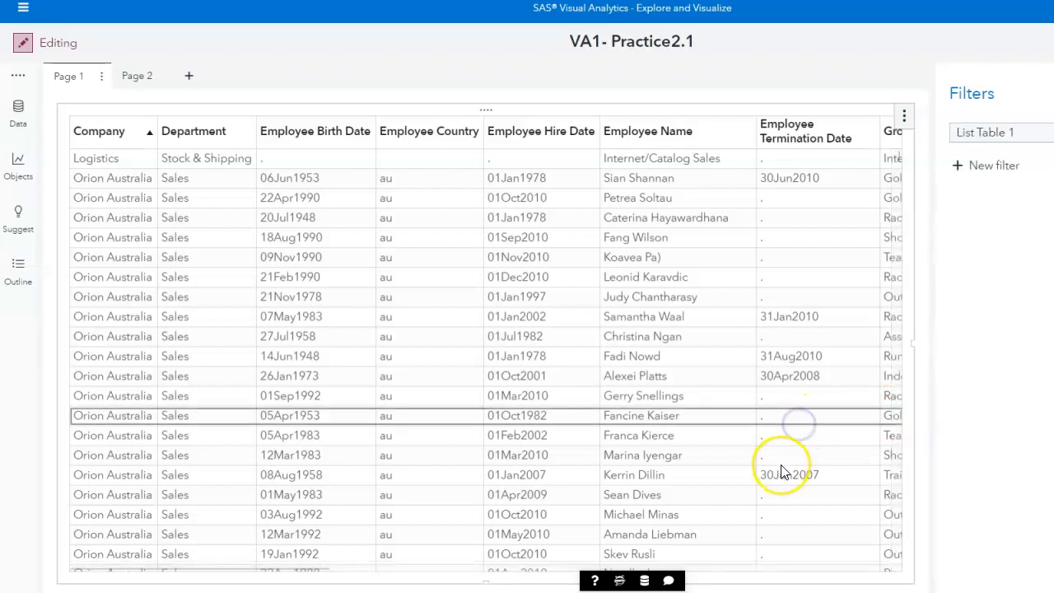
key("Right")
key("Right")
key("Right")
key("Right")
key("Right")
key("Right")
key("Right")
key("Right")
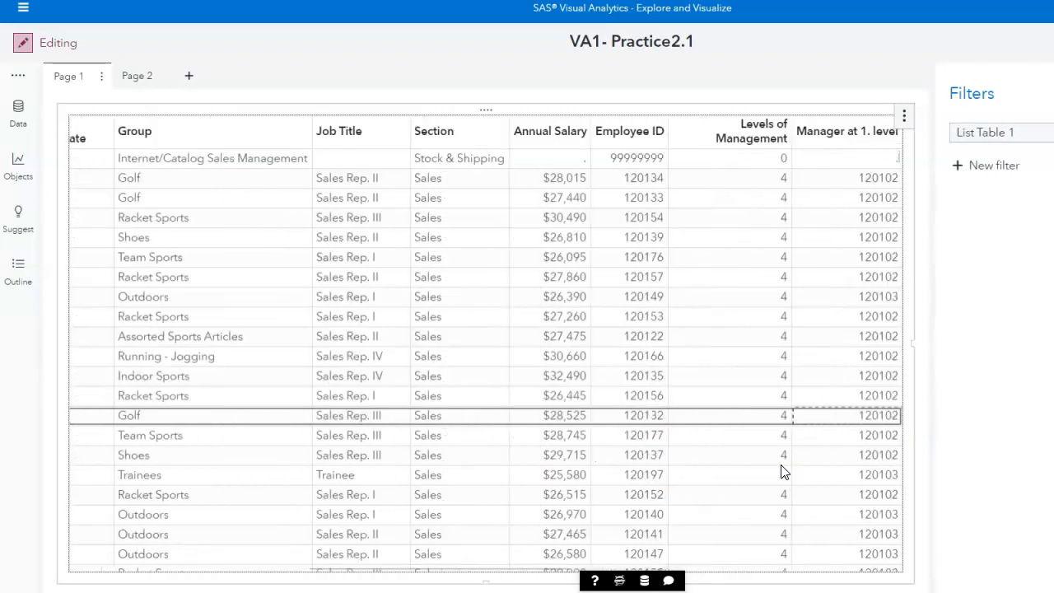
Sort List Table 1 by Total Profit in ascending order.
key("Right")
key("Right")
key("Right")
key("Right")
key("Right")
key("Right")
key("Right")
key("Right")
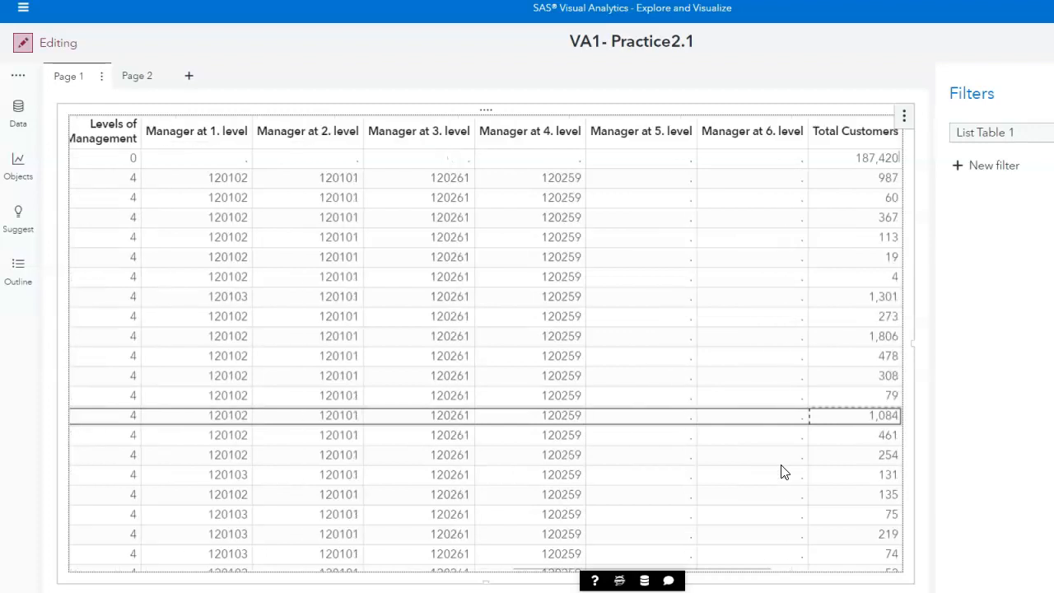
key("Right")
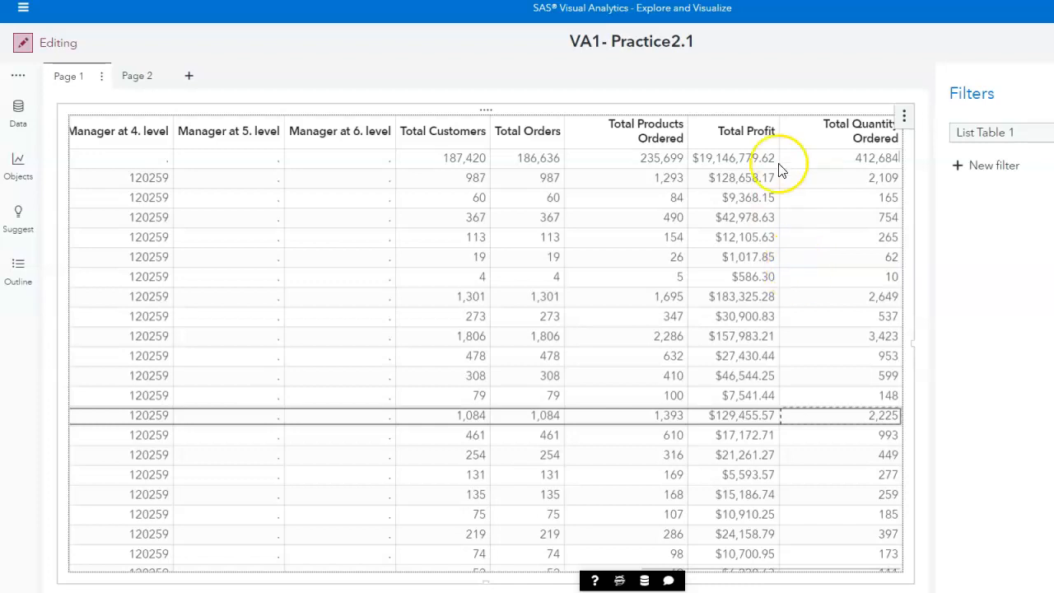
left_click(757, 135)
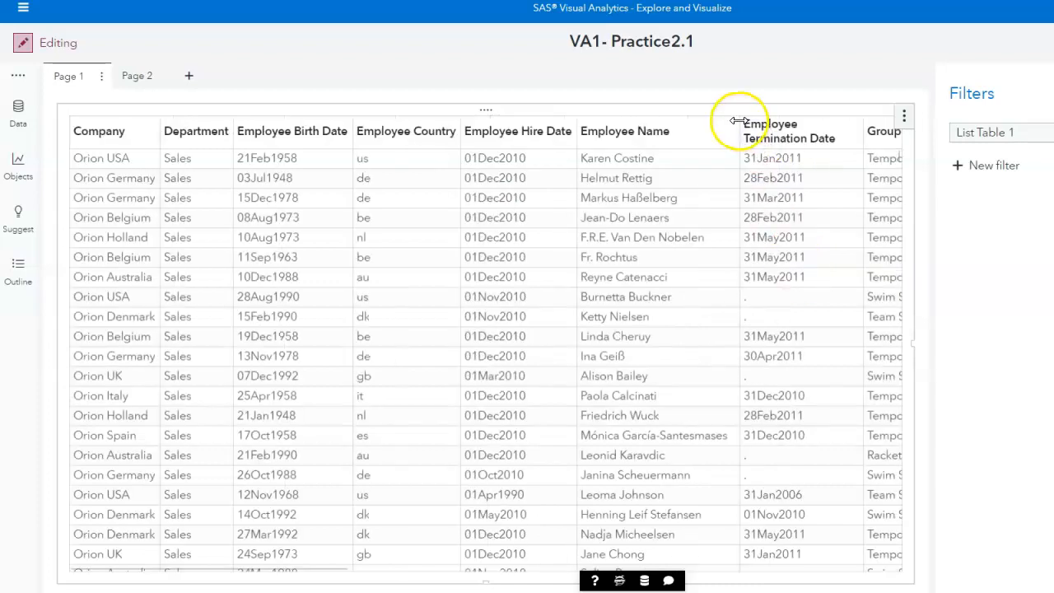
Scroll across the list table to examine the sorted Total Profit column.
left_click(743, 338)
key("Right")
key("Right")
key("Right")
key("Right")
key("Right")
key("Right")
key("Right")
key("Right")
key("Right")
key("Right")
key("Right")
key("Right")
key("Right")
key("Right")
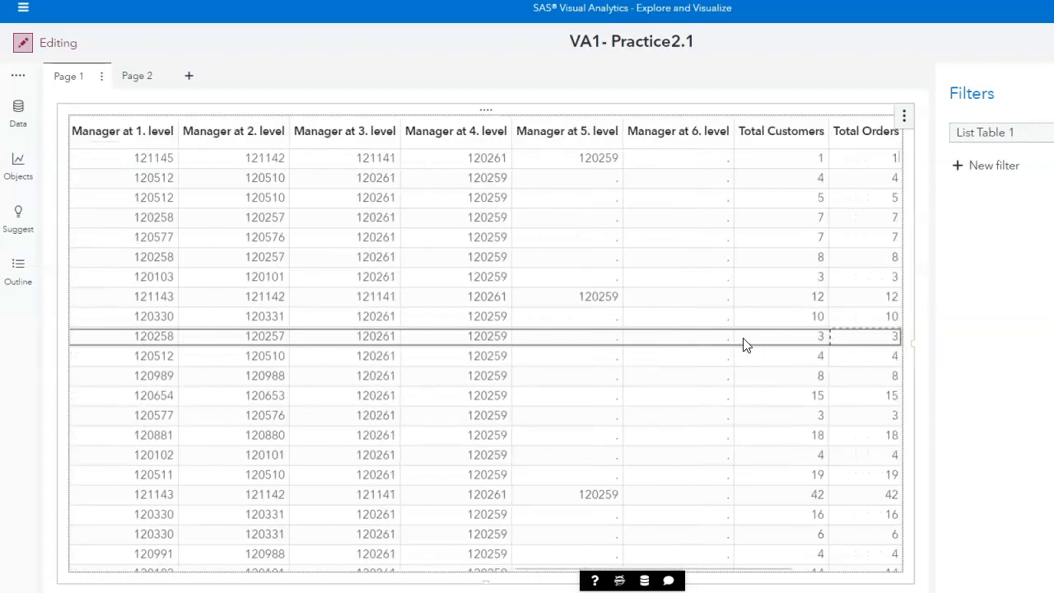
key("Right")
key("Right")
key("Right")
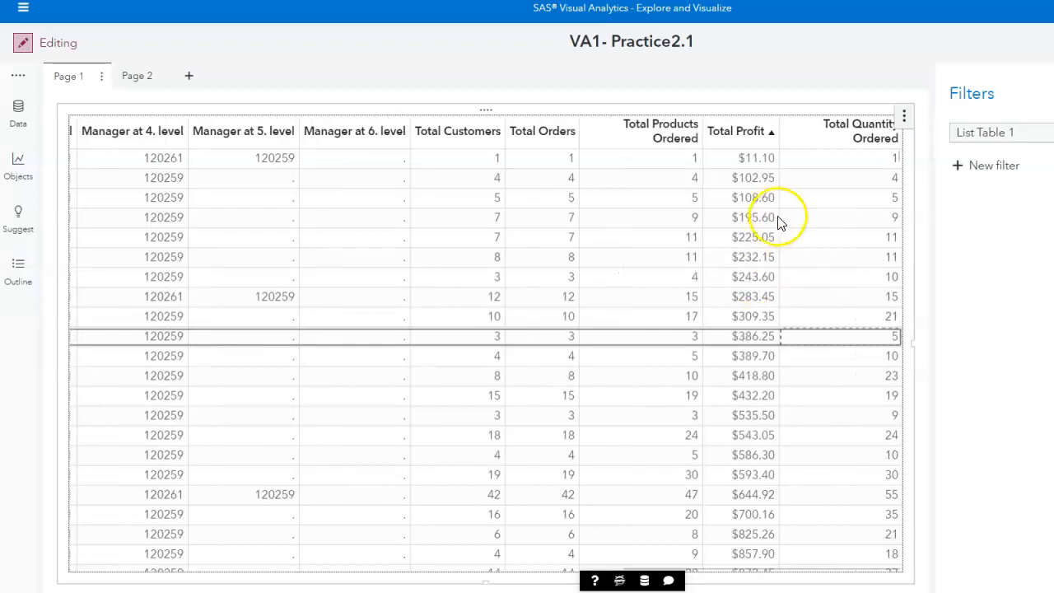
Re-sort List Table 1 by Total Profit in descending order.
left_click(754, 133)
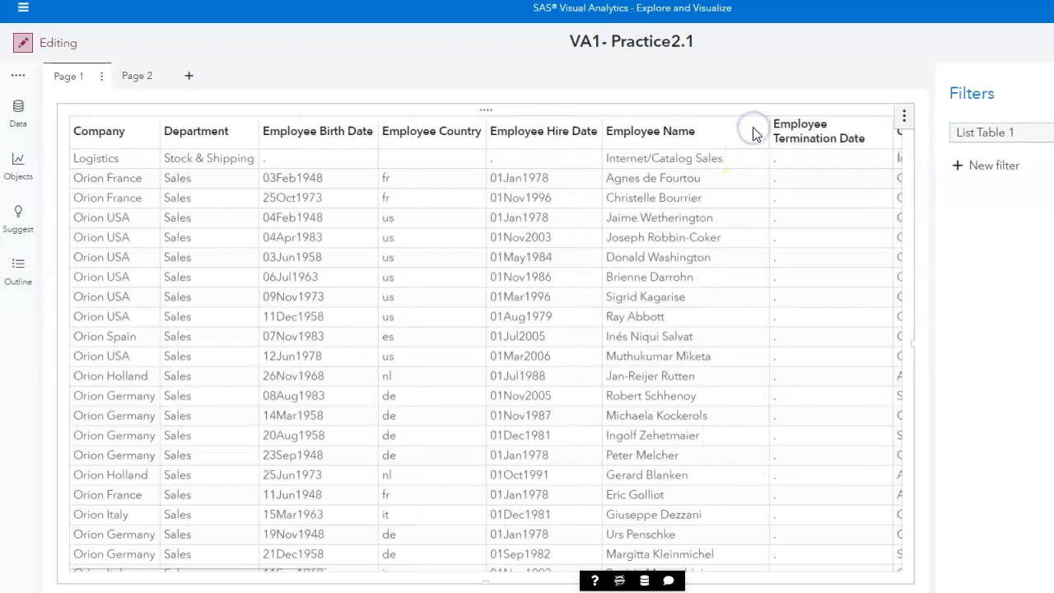
left_click(749, 338)
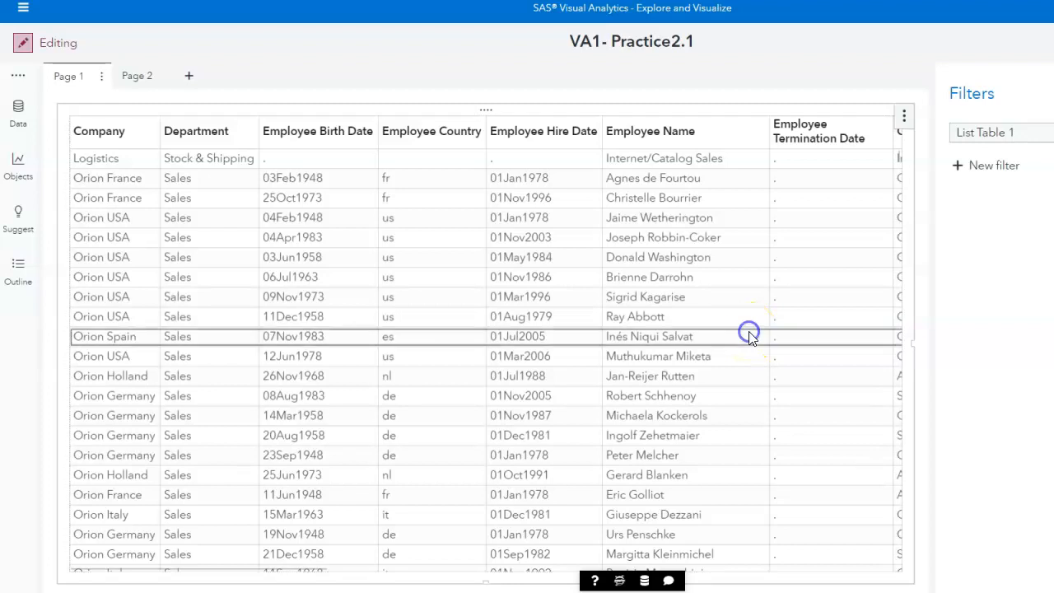
scroll(749, 337, "right", 5)
key("Right")
key("Right")
key("Right")
key("Right")
key("Right")
key("Right")
key("Right")
key("Right")
key("Right")
key("Right")
key("Right")
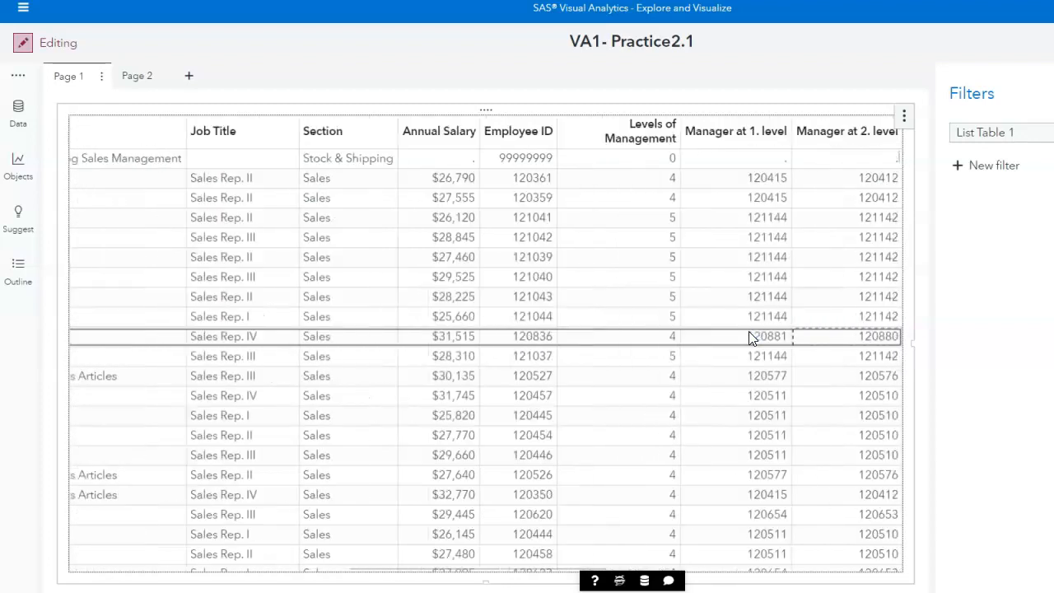
key("Right")
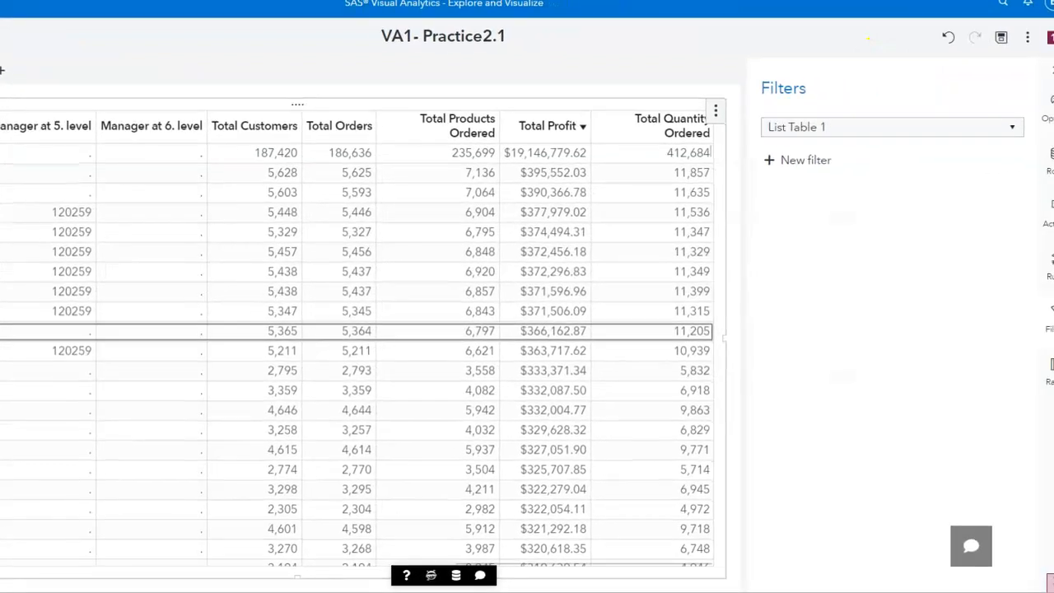
Save the report as VA1- Practice2.1 in the SAS Videos folder.
left_click(1002, 39)
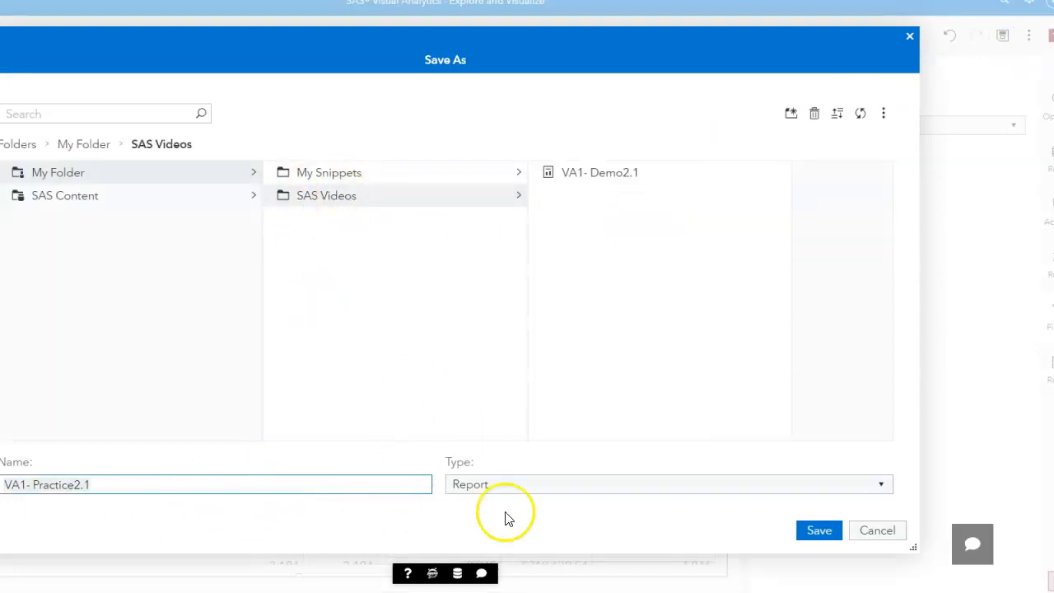
left_click(819, 530)
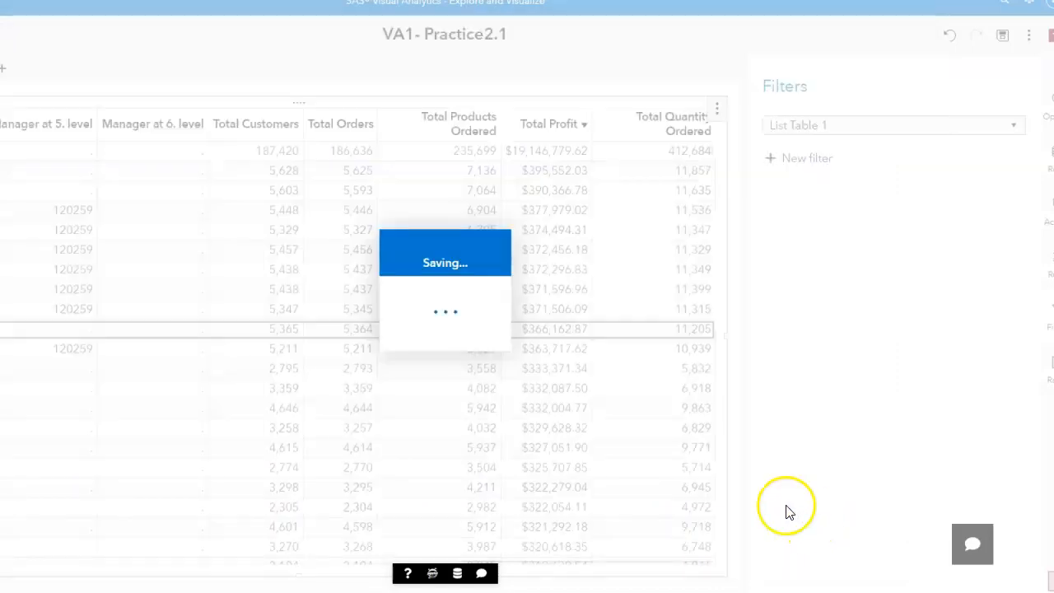